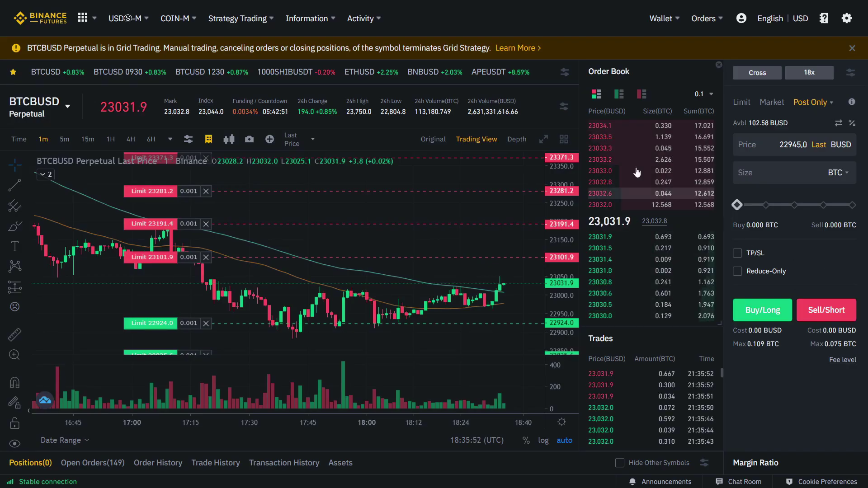
- Open Futures Grid from Strategy Trading to show the running BTCUSDT grid's 40 buy and 50 sell orders
mouse_move(243, 28)
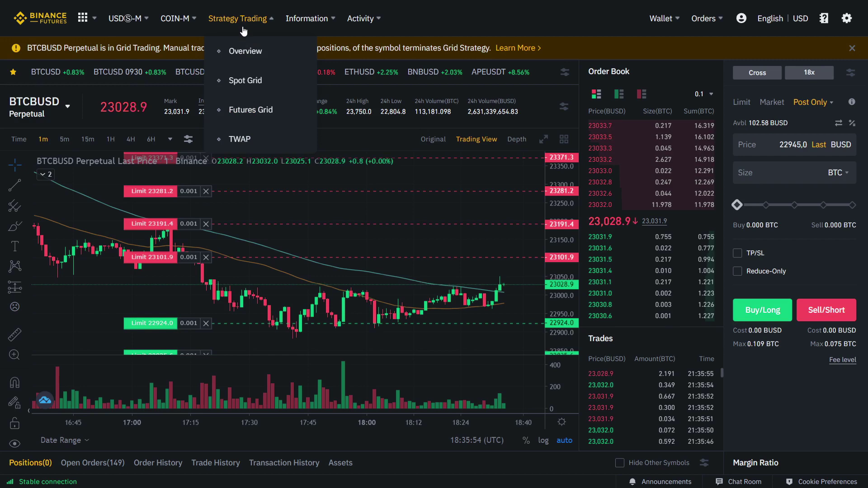
left_click(284, 111)
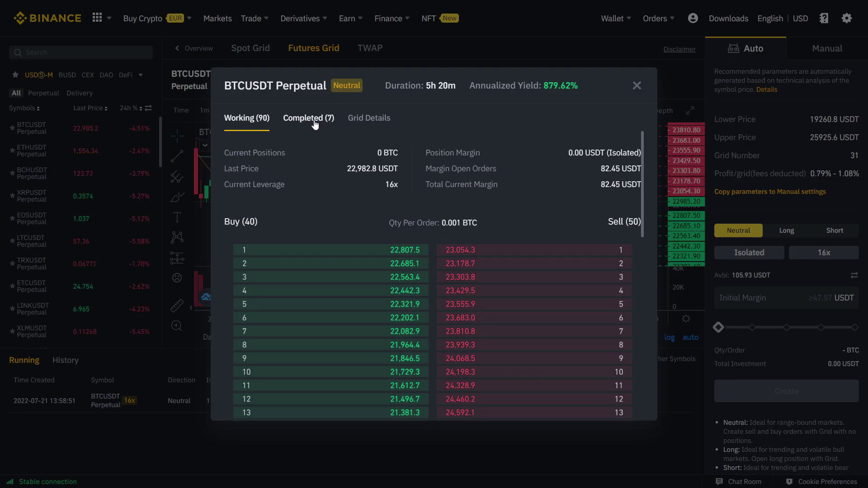
- Review the BTCUSDT grid's completed trades, then bring up margin mode for the BTCBUSD neutral grid
left_click(315, 125)
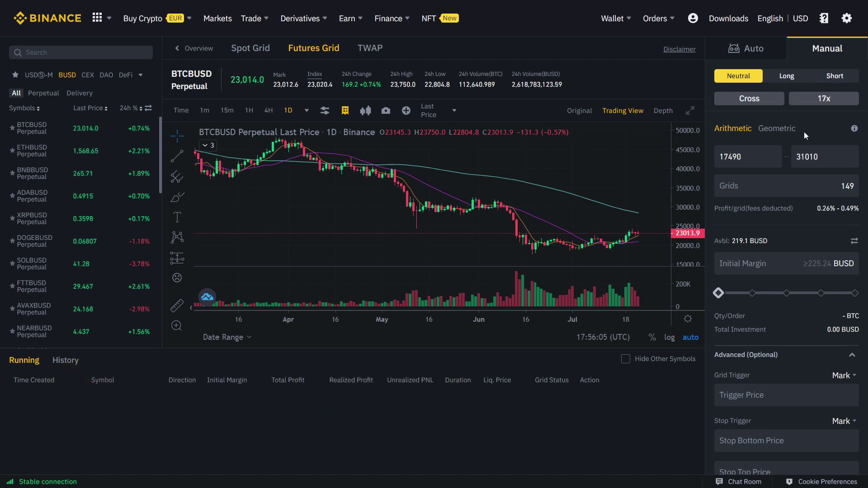
left_click(761, 102)
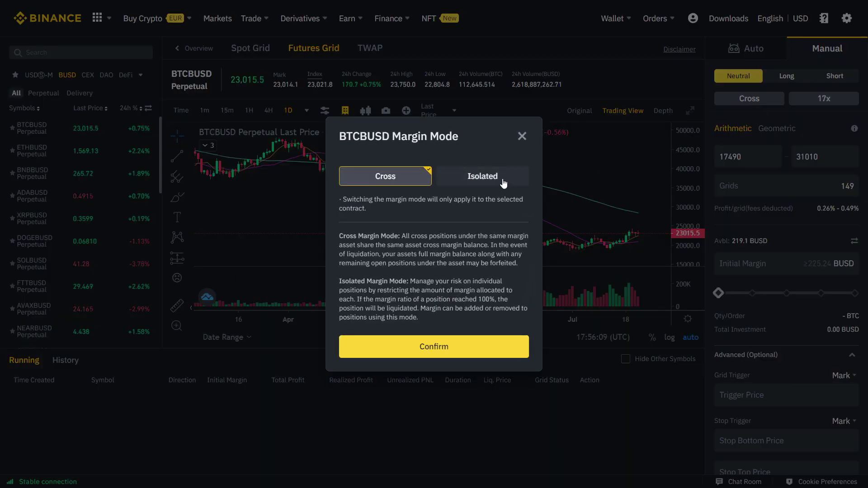
- Keep Cross margin and confirm BTCBUSD grid leverage at 18x instead of 17x
left_click(487, 349)
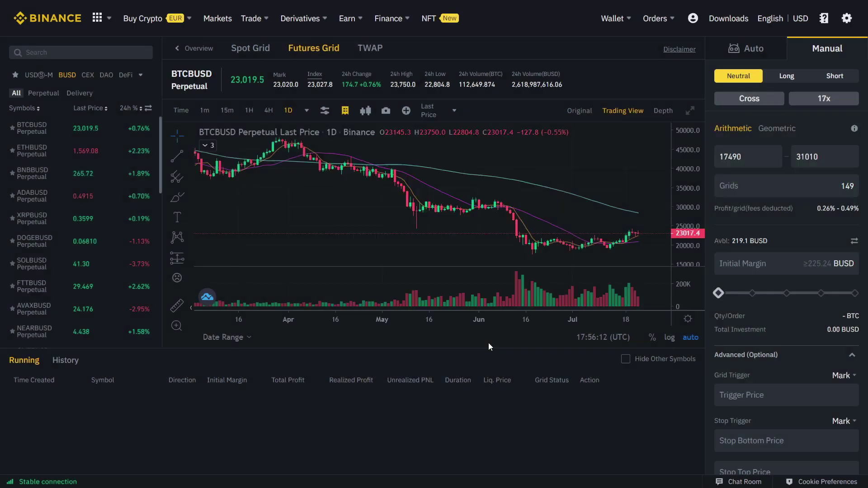
left_click(825, 106)
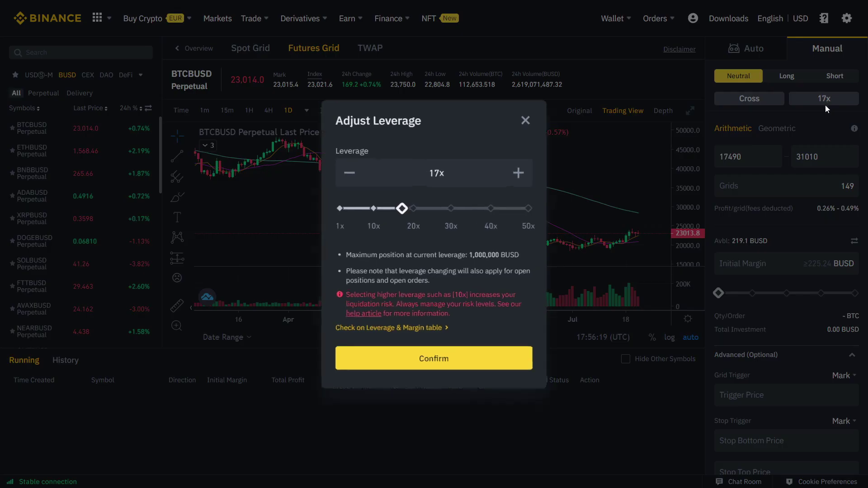
left_click(515, 176)
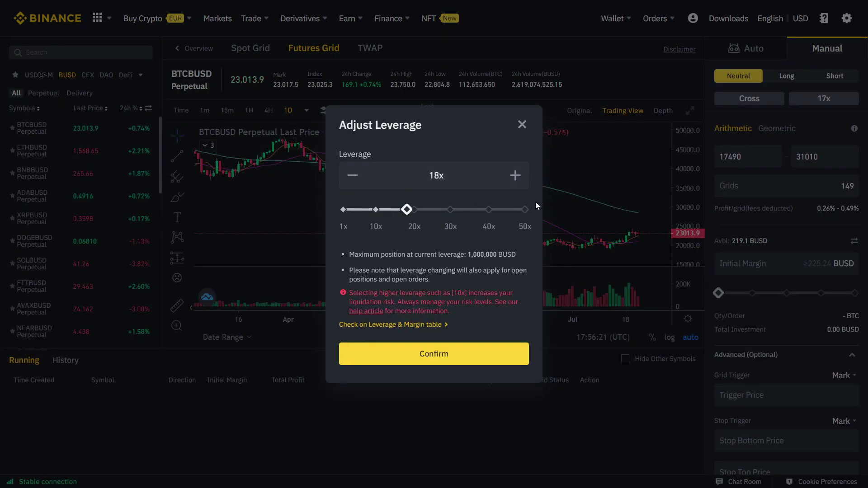
left_click(491, 354)
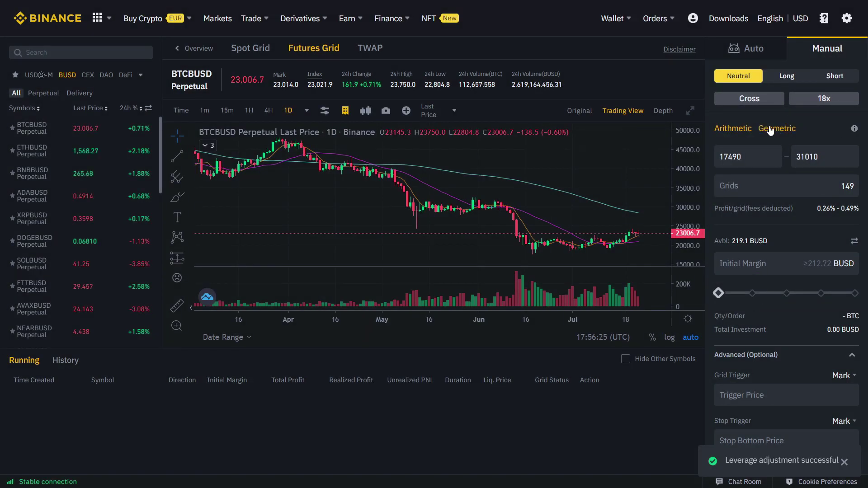
- Switch the grid to geometric spacing and change the upper price from 31010 to 31110
left_click(728, 168)
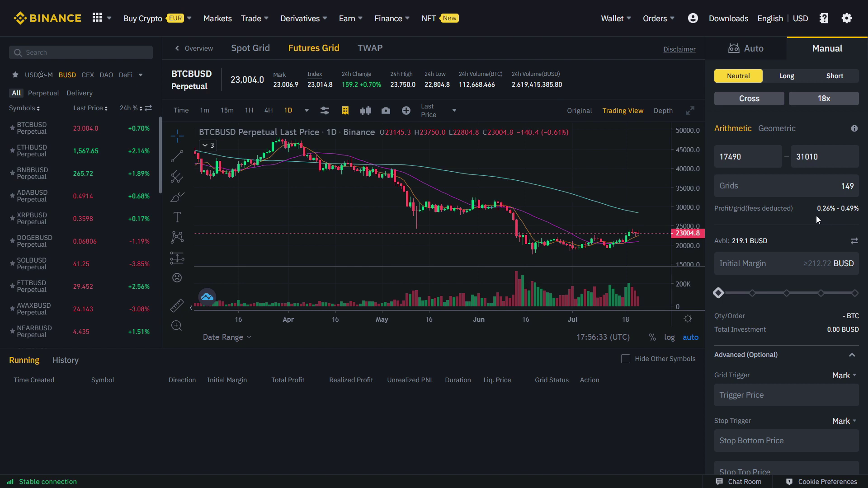
left_click(776, 129)
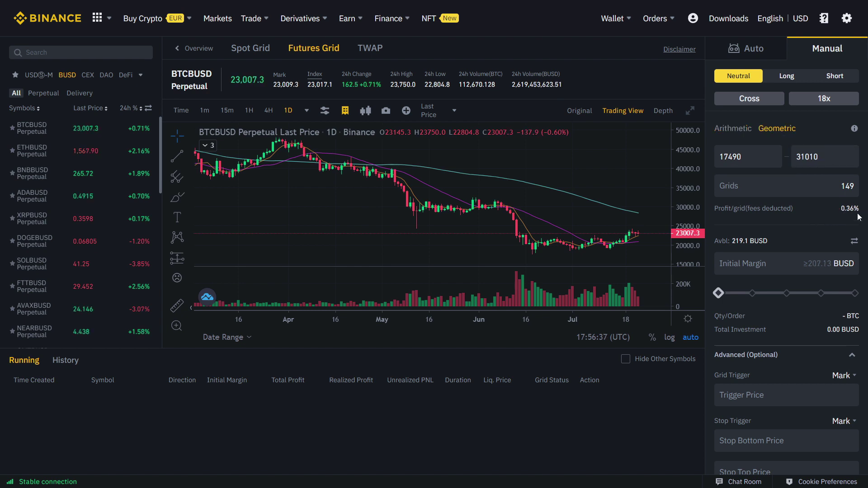
left_click(758, 157)
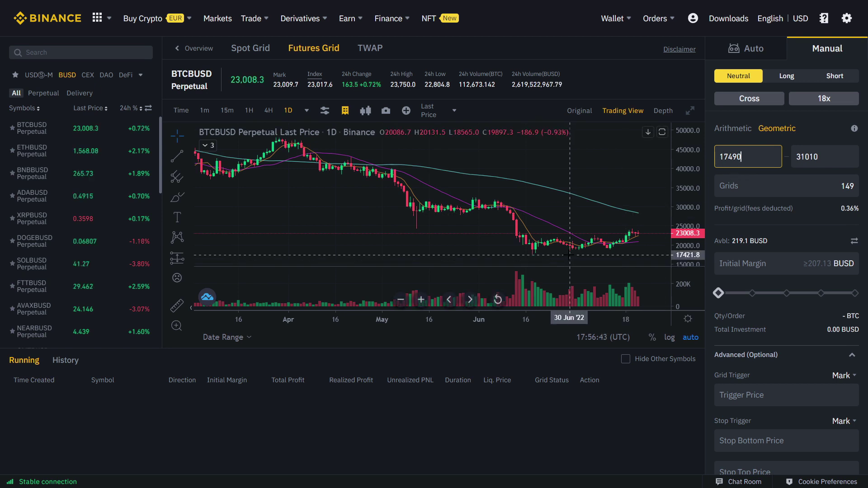
key("Tab")
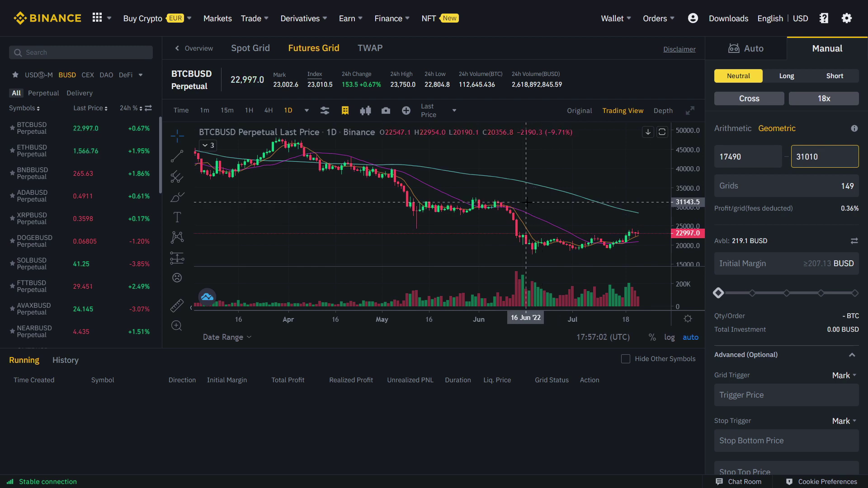
mouse_move(762, 205)
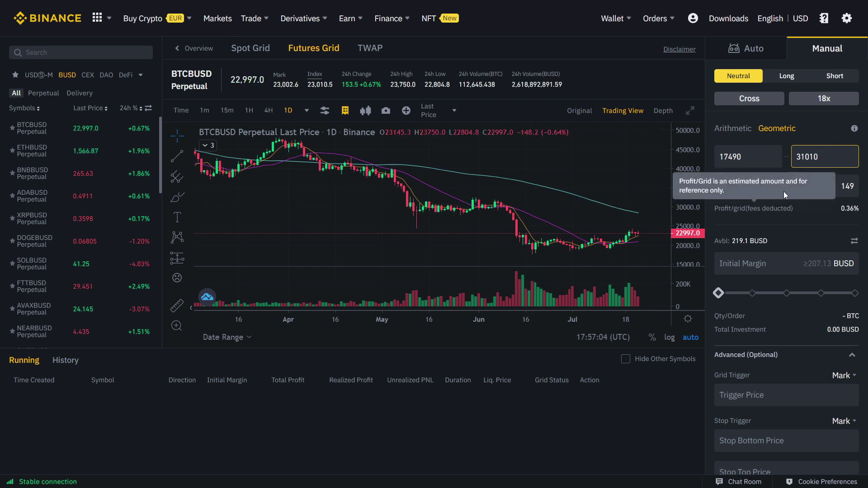
key("Left")
key("Left")
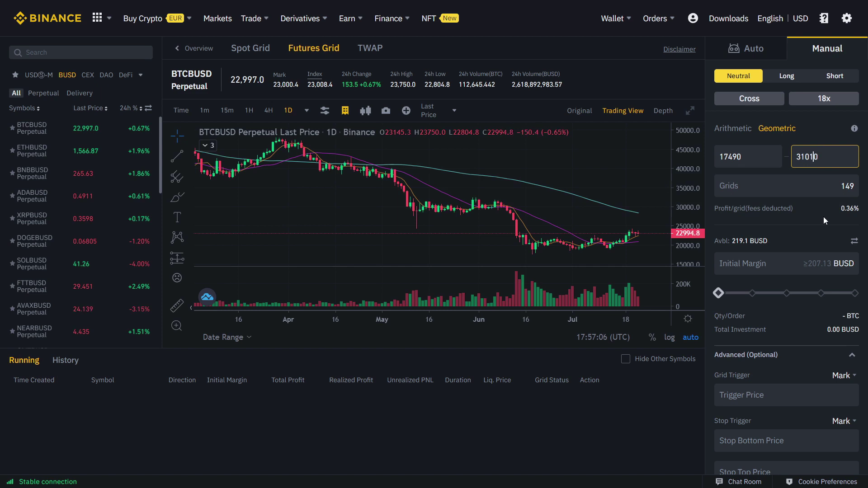
key("BackSpace")
type("1")
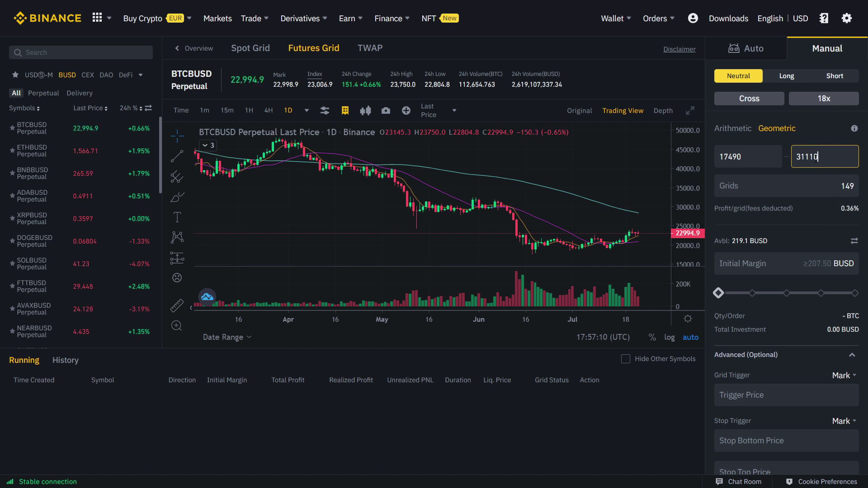
- Re-enter 149 grids and recheck the 17490 lower and 31110 upper prices
left_click(754, 159)
left_click(824, 162)
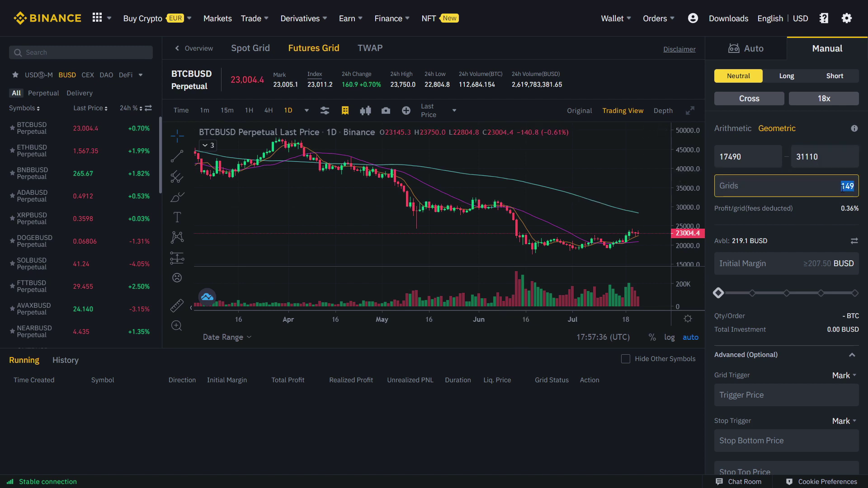
key("BackSpace")
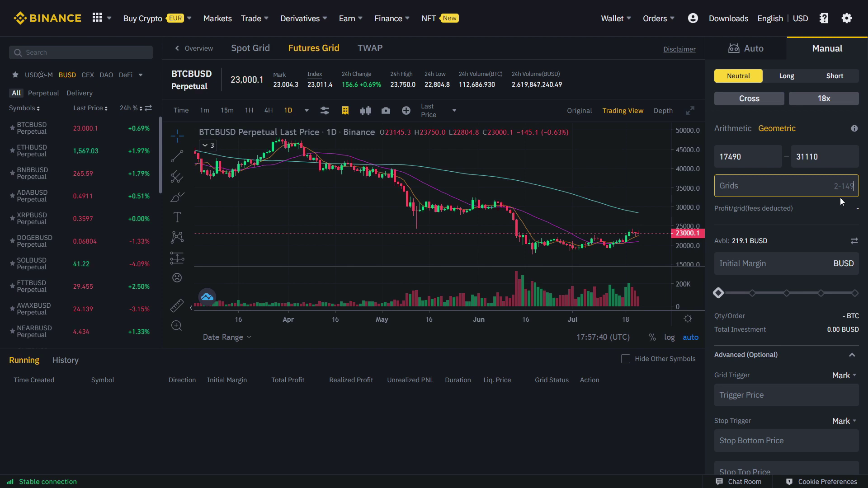
type("149")
left_click(823, 164)
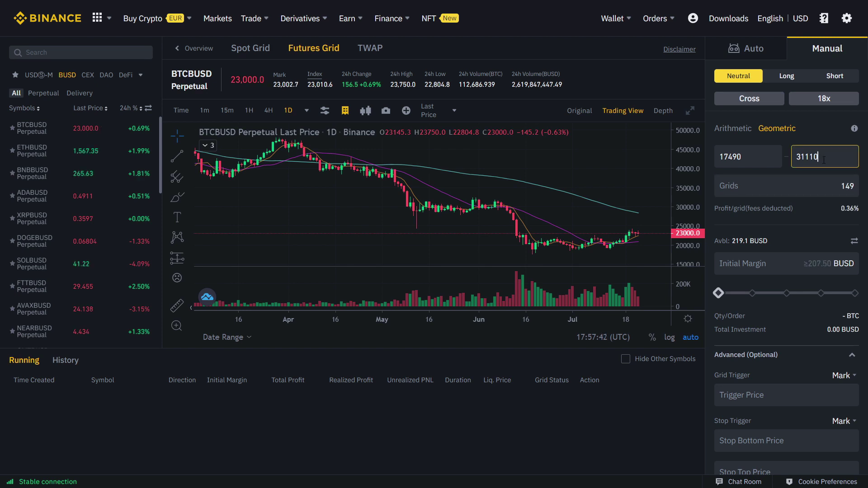
left_click(824, 186)
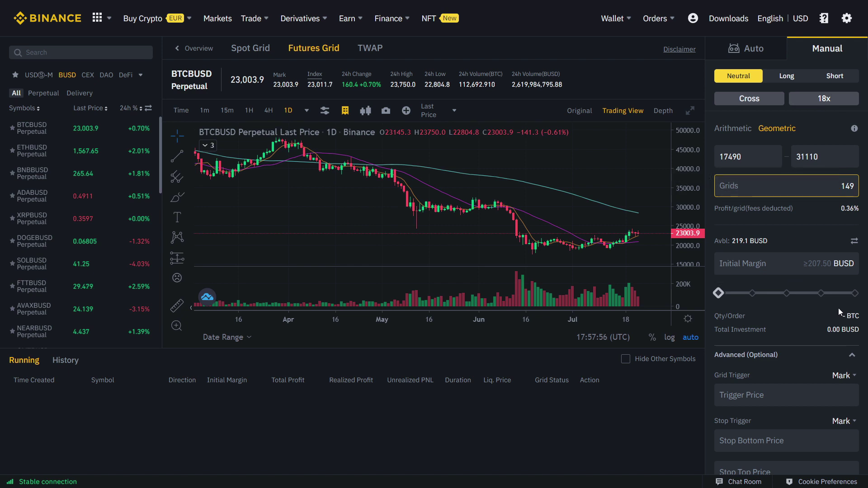
- Commit all available margin to the grid and set a 23000 trigger price
left_click(855, 295)
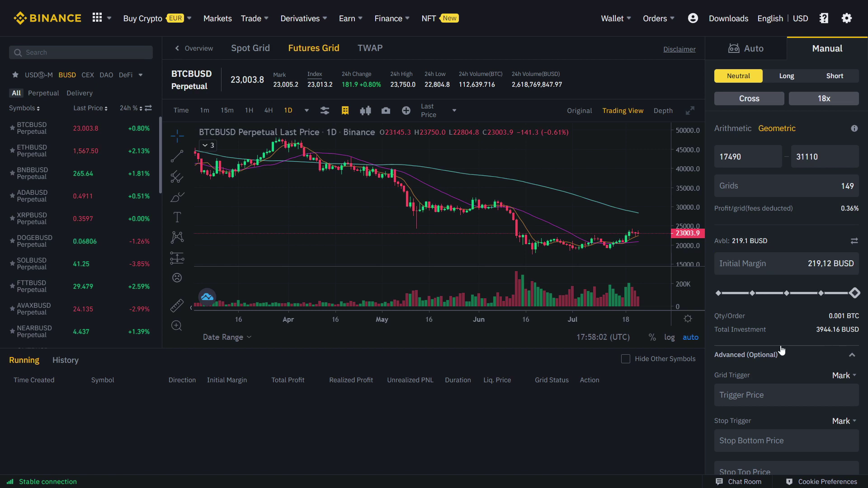
scroll(782, 351, "down", 1)
scroll(777, 316, "down", 2)
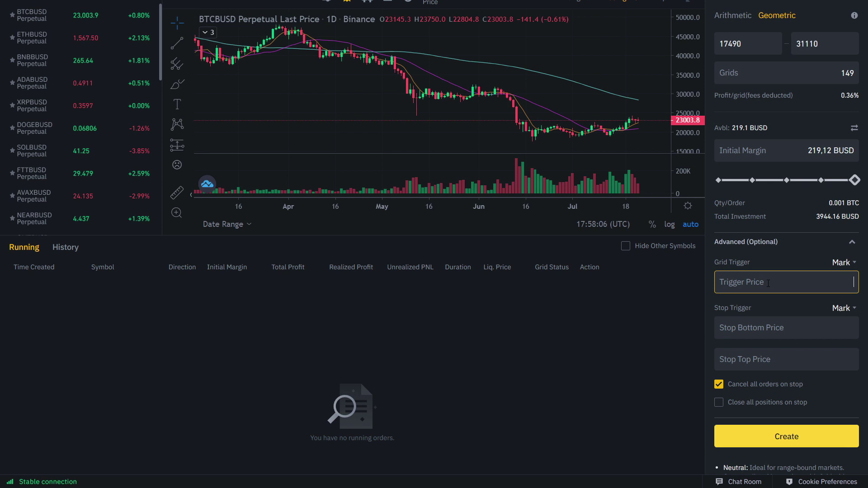
left_click(841, 263)
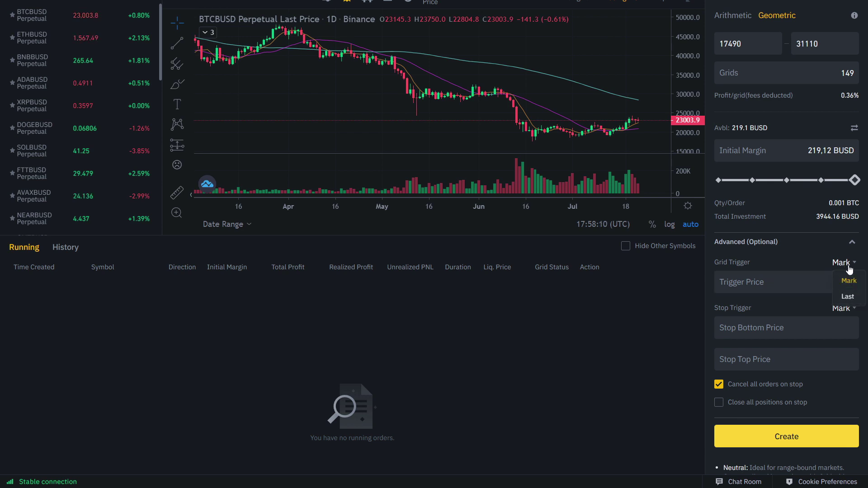
left_click(786, 283)
type("23000")
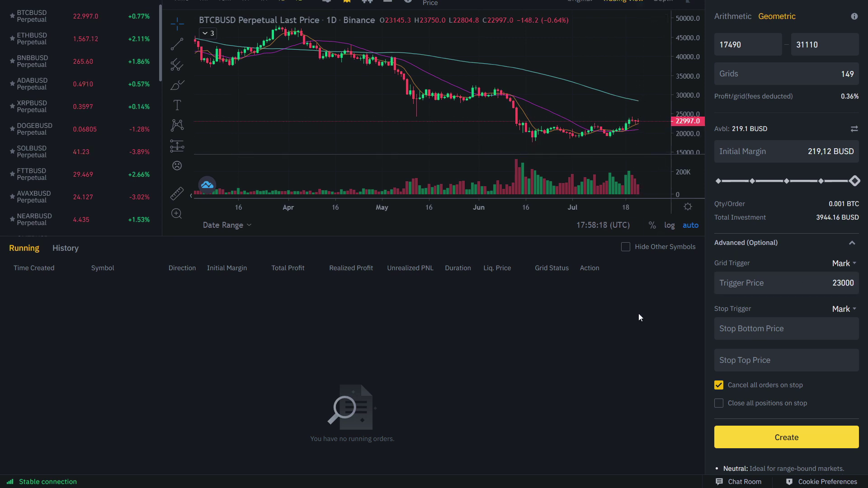
scroll(638, 314, "up", 2)
scroll(639, 378, "down", 2)
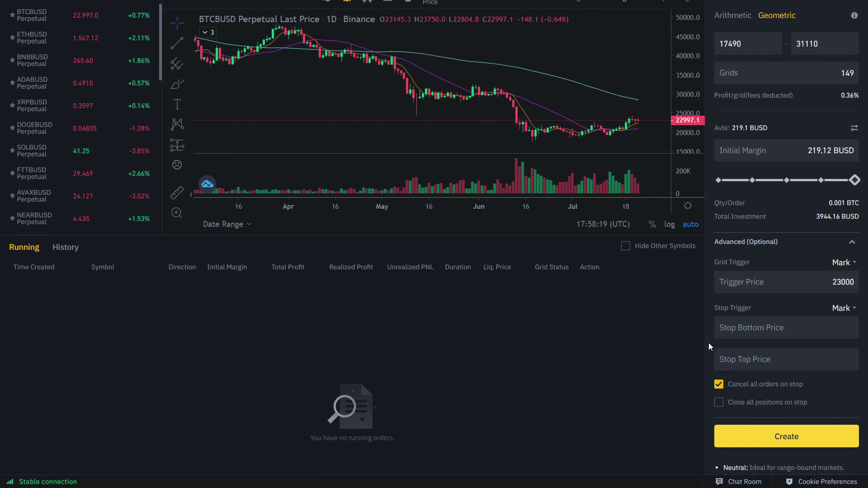
- Set stop bottom 17449 and stop top 31151, closing all positions on stop
left_click(754, 326)
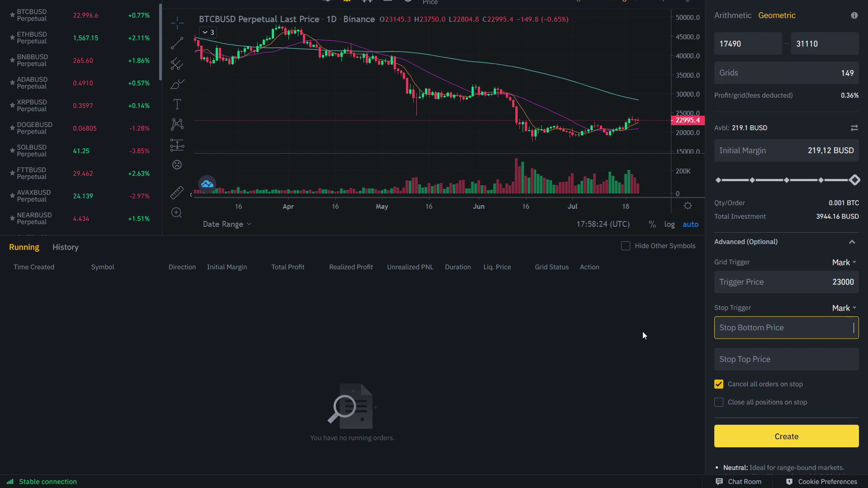
type("17")
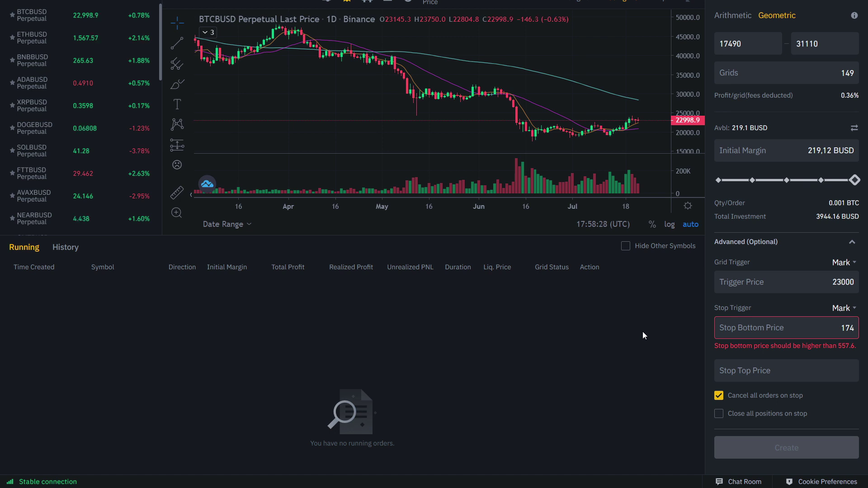
type("449")
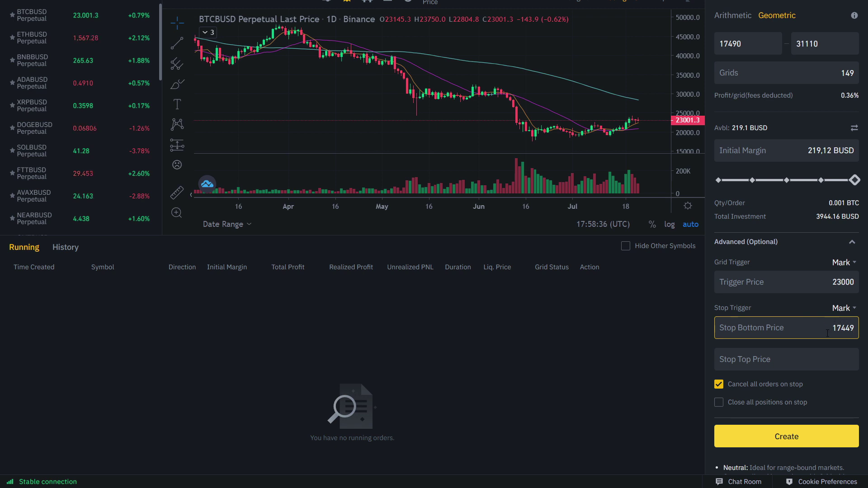
left_click(812, 357)
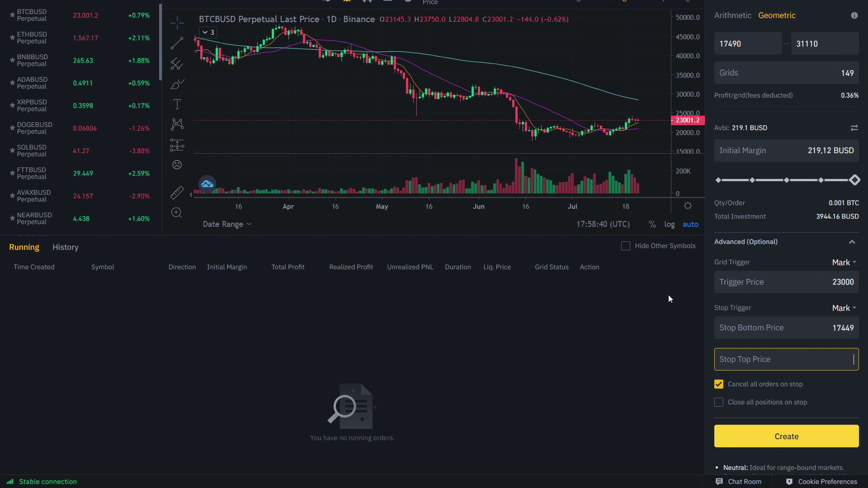
type("31")
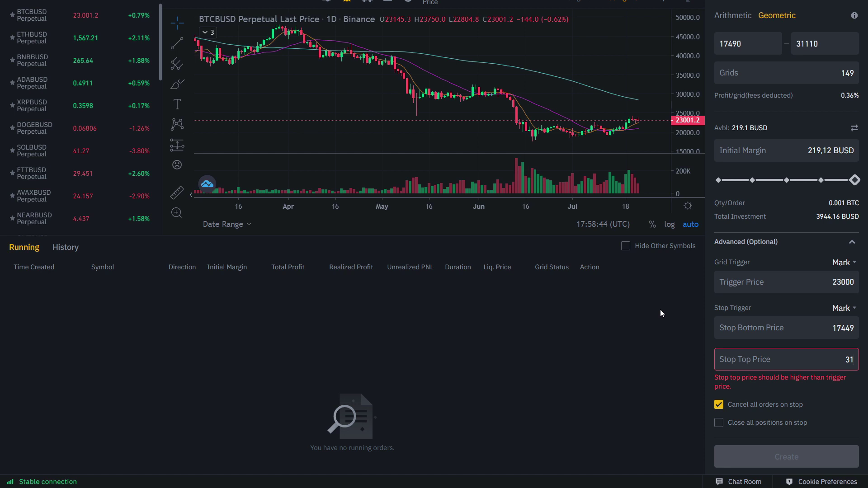
type("151")
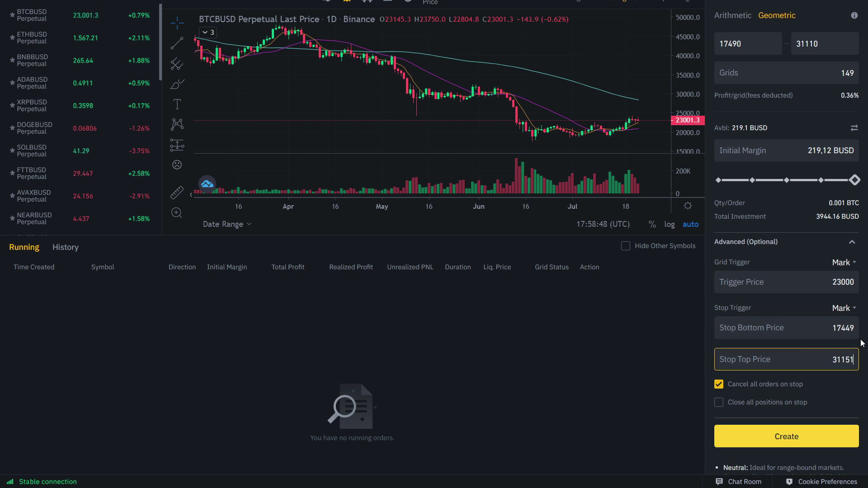
left_click(838, 324)
mouse_move(768, 390)
mouse_move(794, 403)
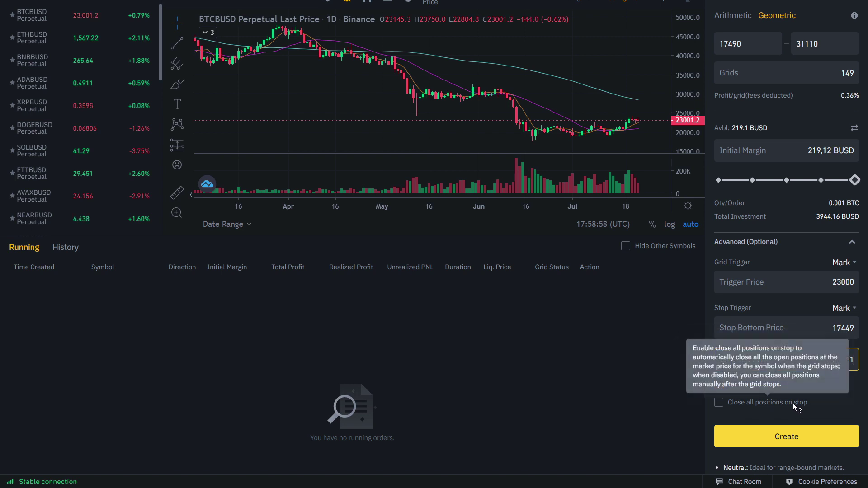
left_click(719, 403)
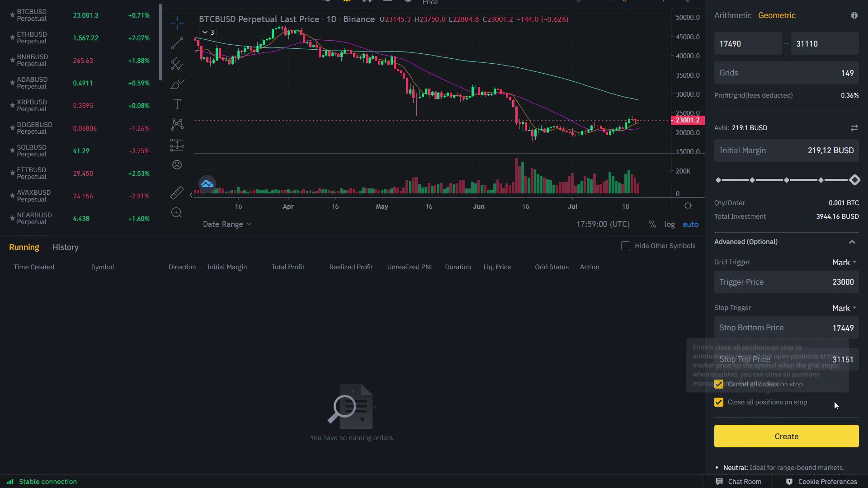
scroll(786, 378, "down", 2)
- Create the BTCBUSD grid and confirm the Grid Order Confirmation to launch it
left_click(787, 377)
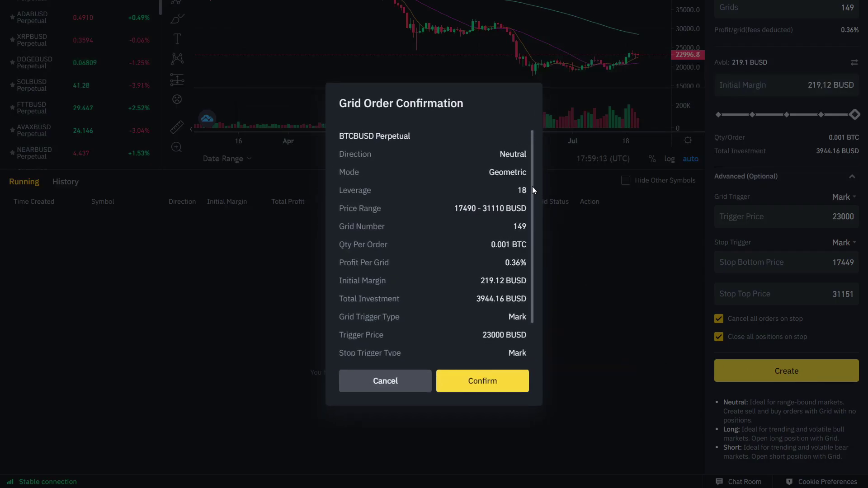
scroll(476, 226, "down", 1)
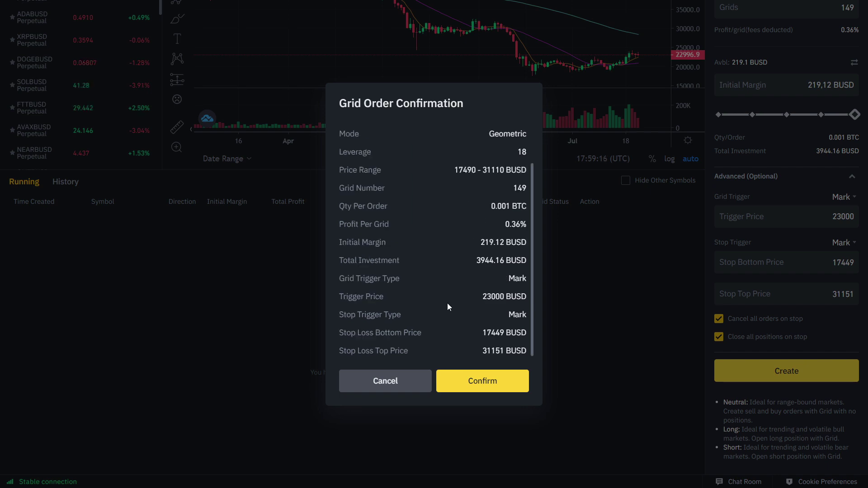
left_click(493, 382)
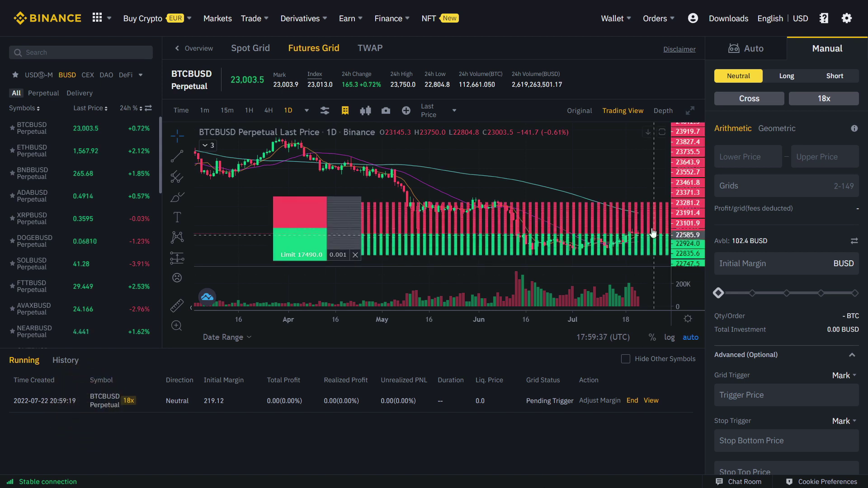
- Zoom the BTCBUSD chart and switch its candles from 1H to 4H
scroll(622, 246, "up", 5)
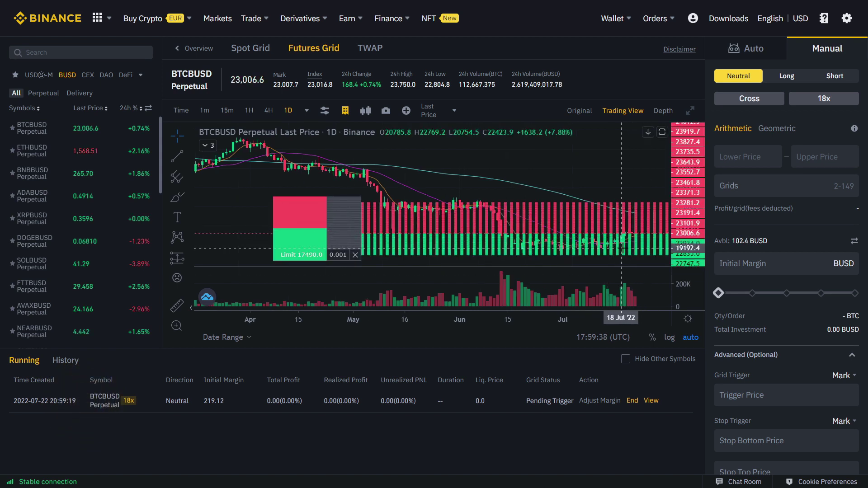
left_click(249, 111)
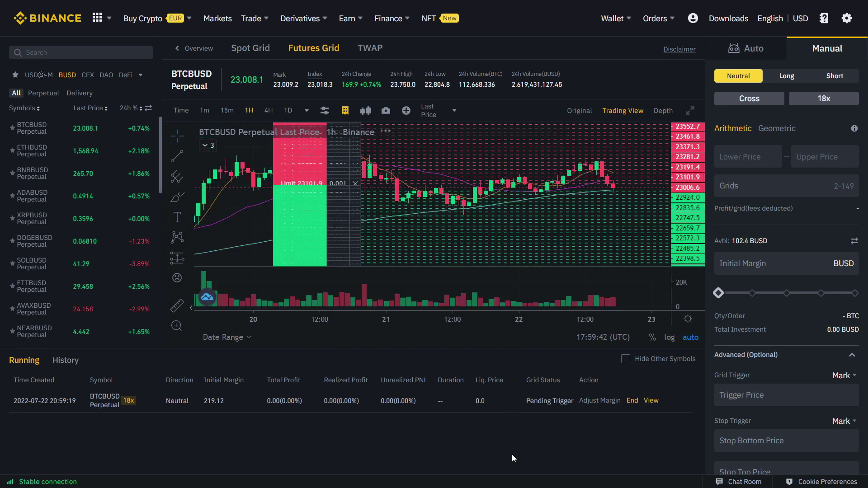
scroll(607, 208, "up", 3)
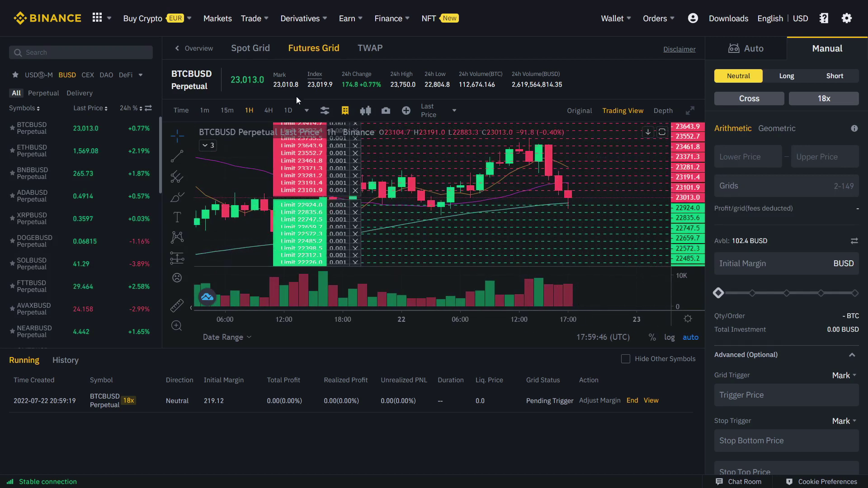
left_click(267, 112)
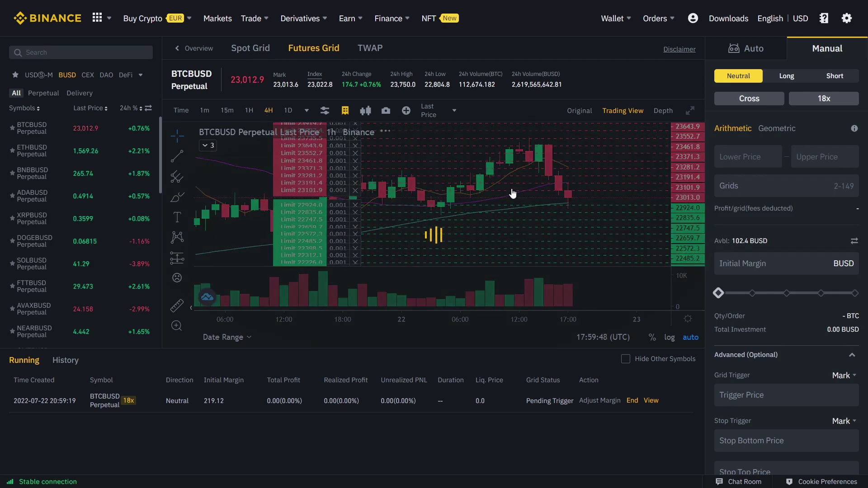
- Toggle Open Orders/Positions in Display Settings and switch the chart to 1-minute candles
scroll(544, 193, "down", 5)
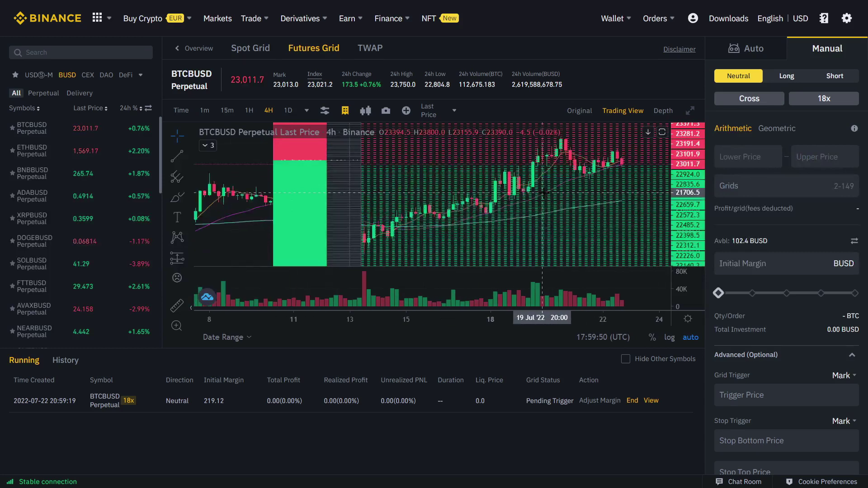
scroll(545, 192, "down", 5)
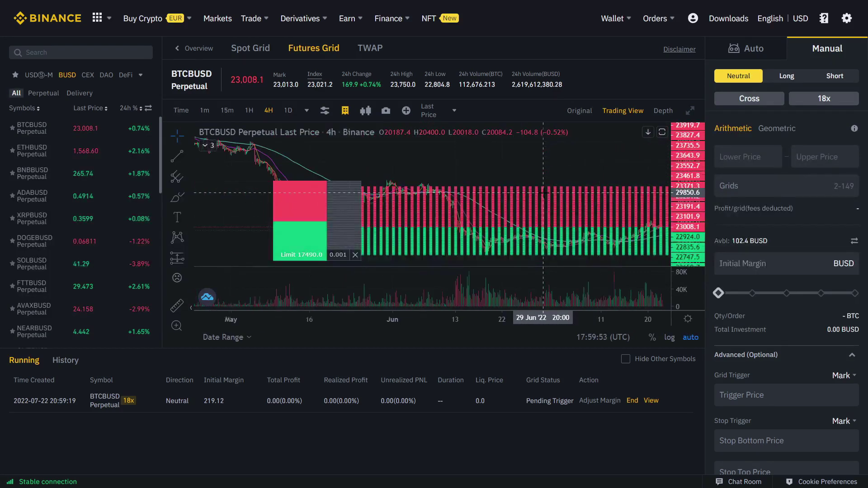
scroll(588, 228, "up", 5)
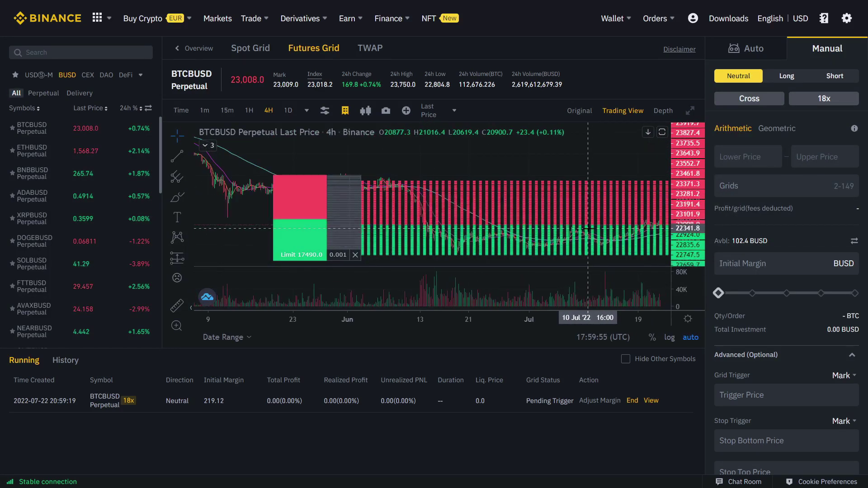
left_click(345, 110)
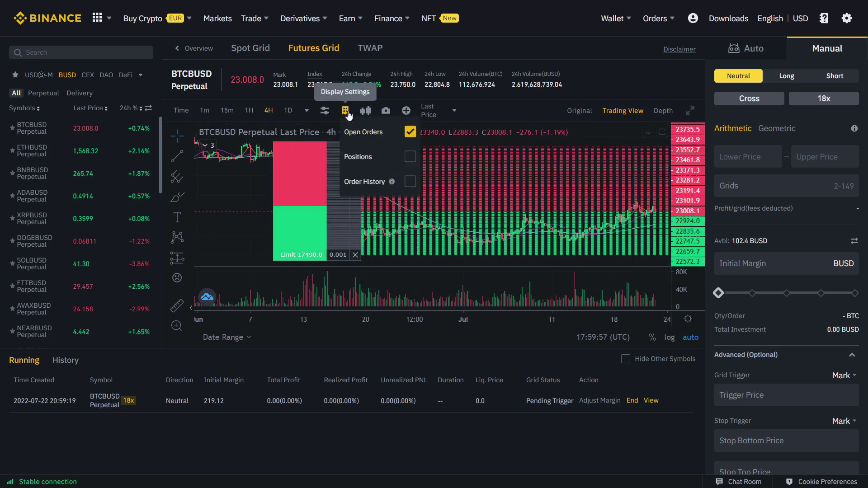
left_click(408, 133)
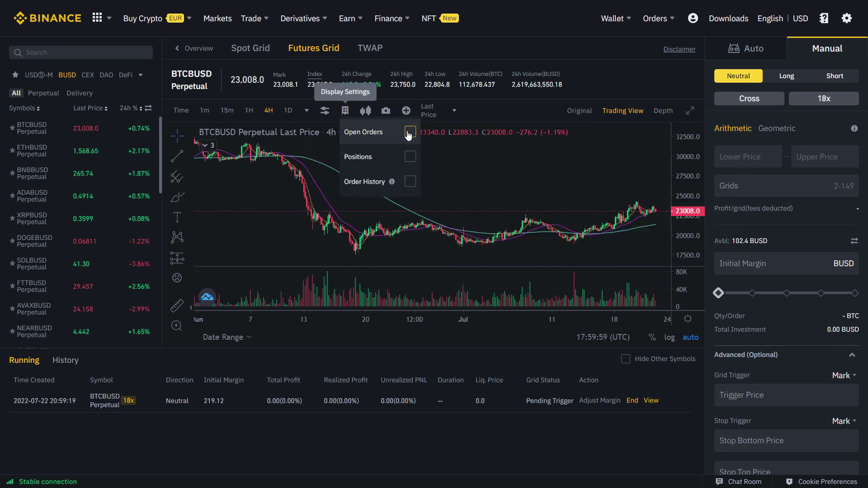
left_click(409, 157)
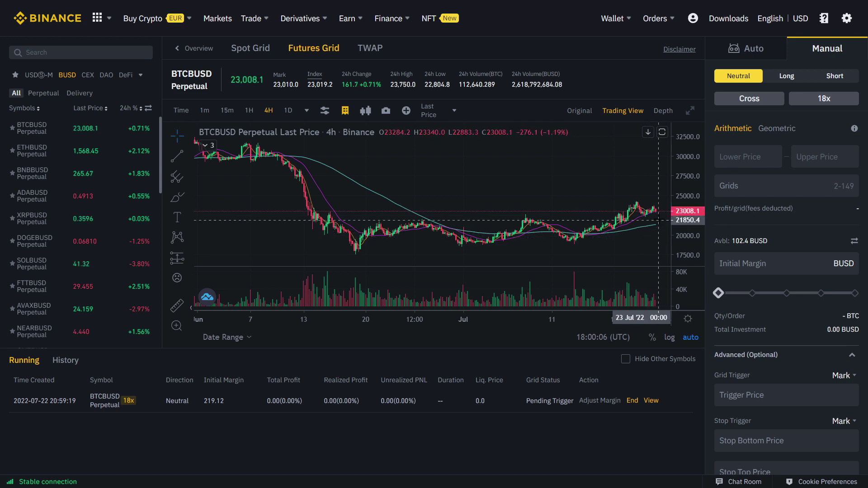
scroll(643, 240, "down", 3)
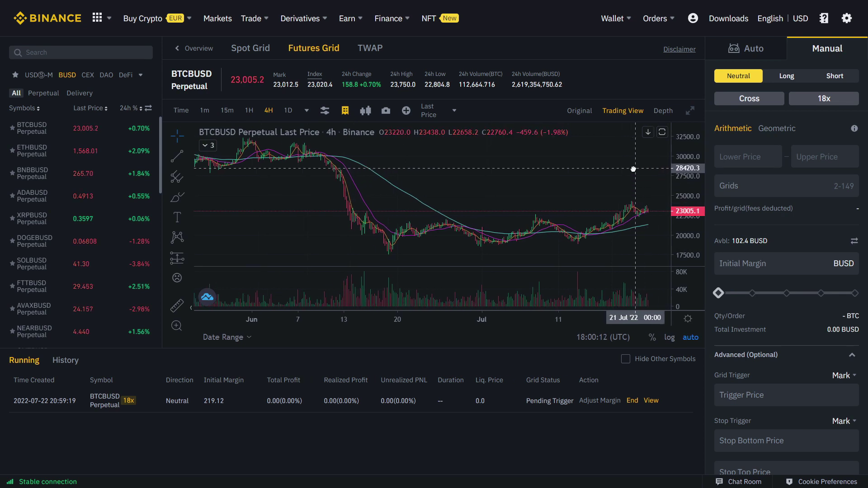
left_click(205, 110)
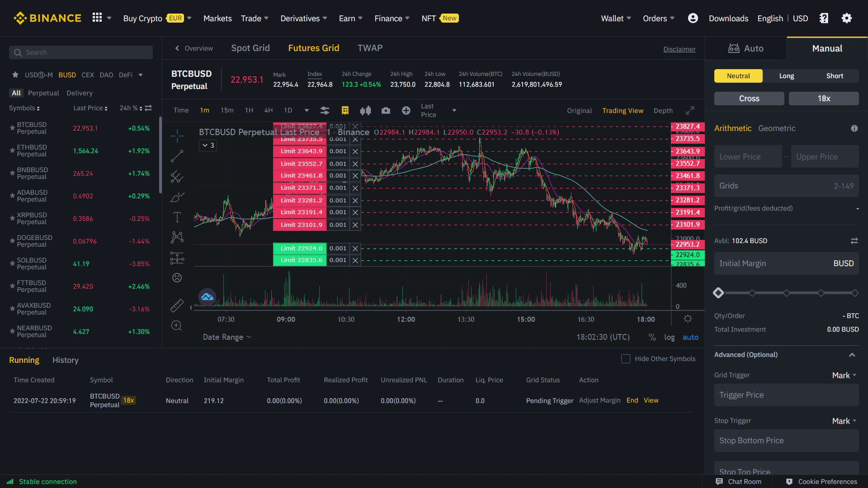
- Zoom into the 1m chart and untick Positions in Display Settings
scroll(598, 205, "up", 5)
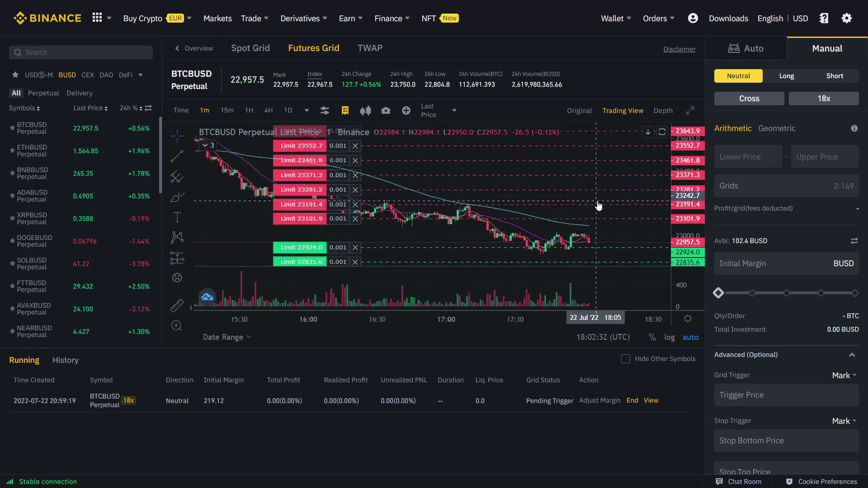
scroll(596, 208, "up", 4)
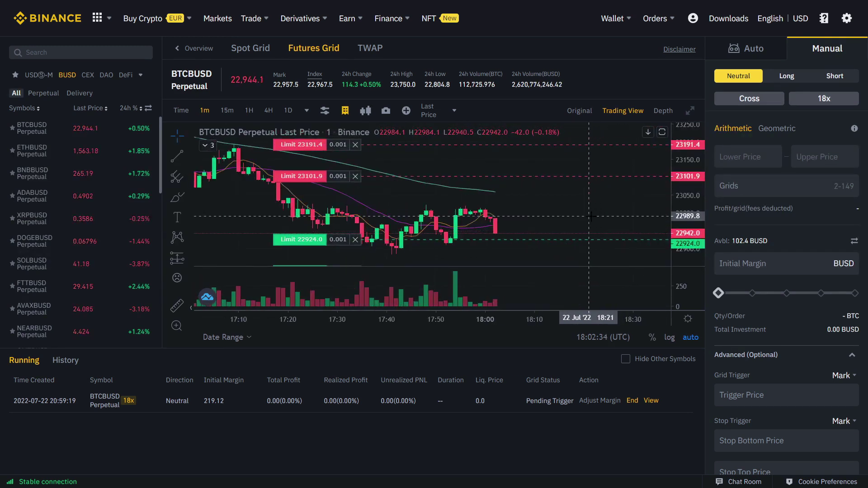
scroll(590, 216, "up", 1)
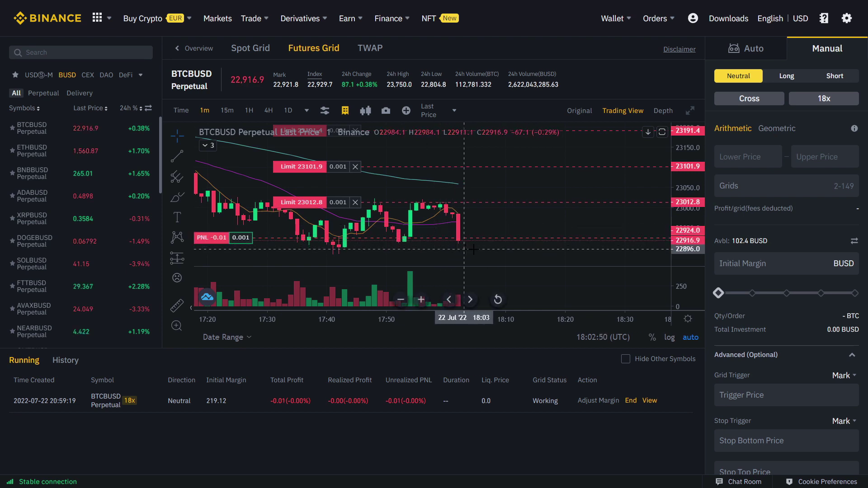
left_click(344, 116)
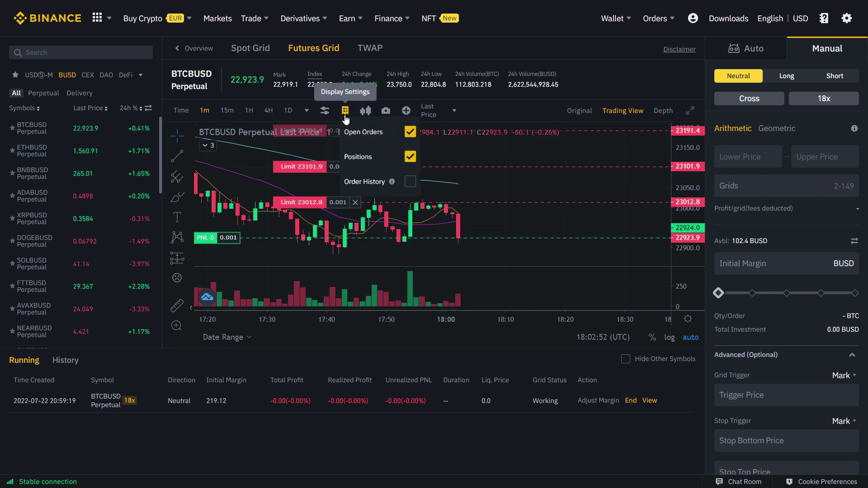
left_click(410, 157)
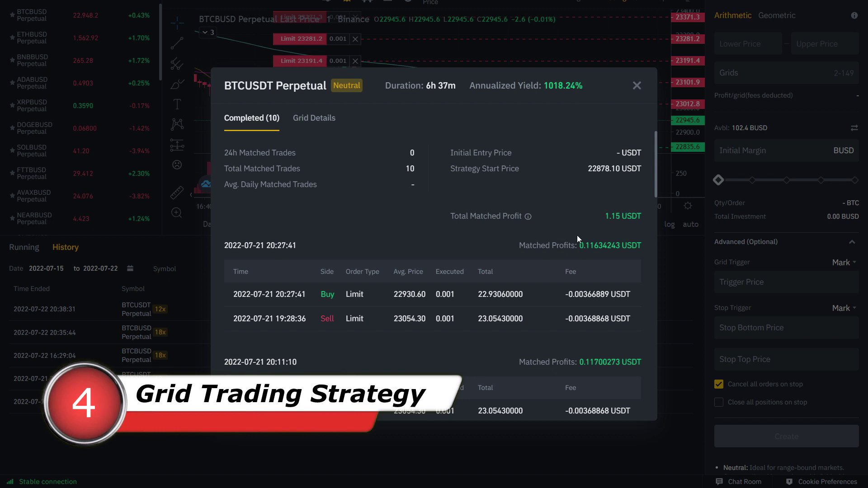
- Check the BTCUSDT grid's parameters, then open the expired BTCBUSD grid showing a -5.18 BUSD loss
left_click(334, 120)
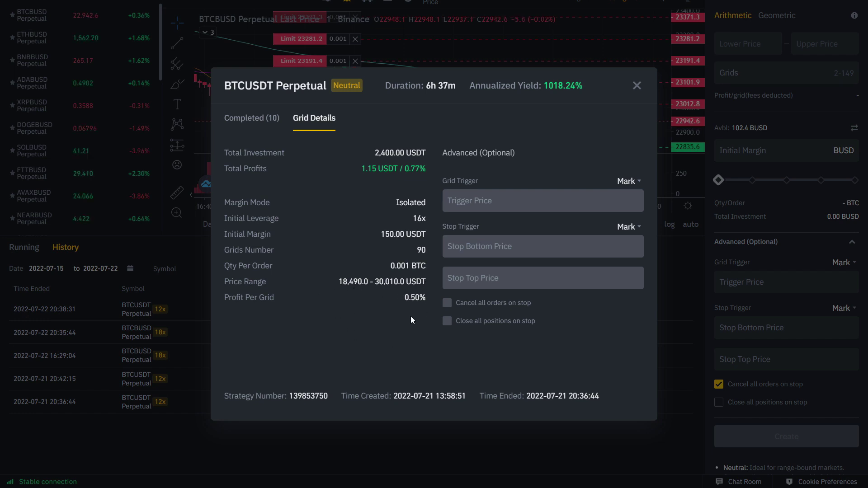
left_click(636, 85)
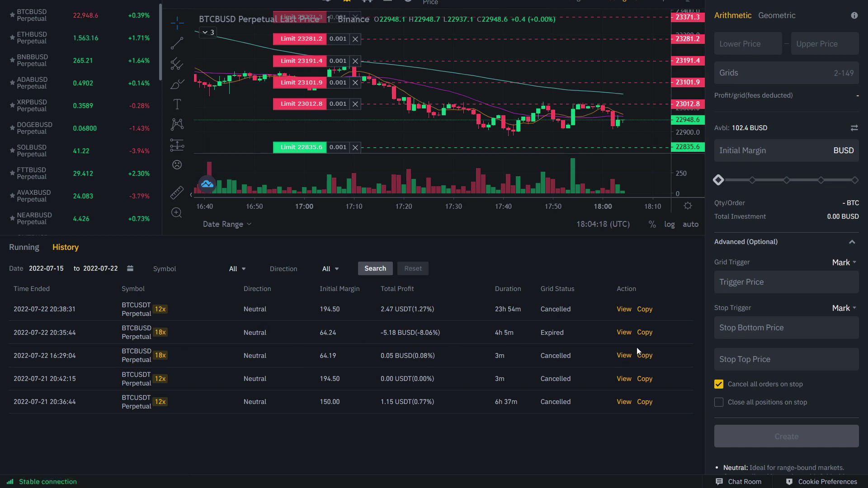
left_click(619, 335)
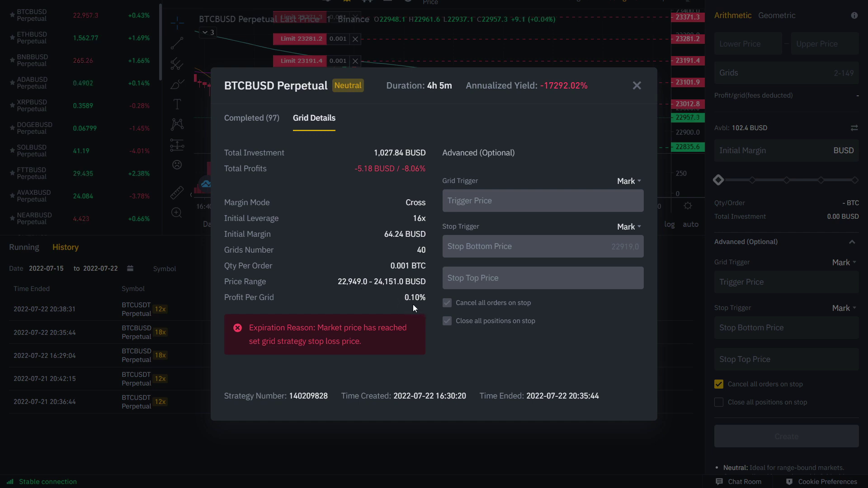
- Review the settings and parameters of the 23h 54m BTCUSDT grid on its Grid Details tab
key("Escape")
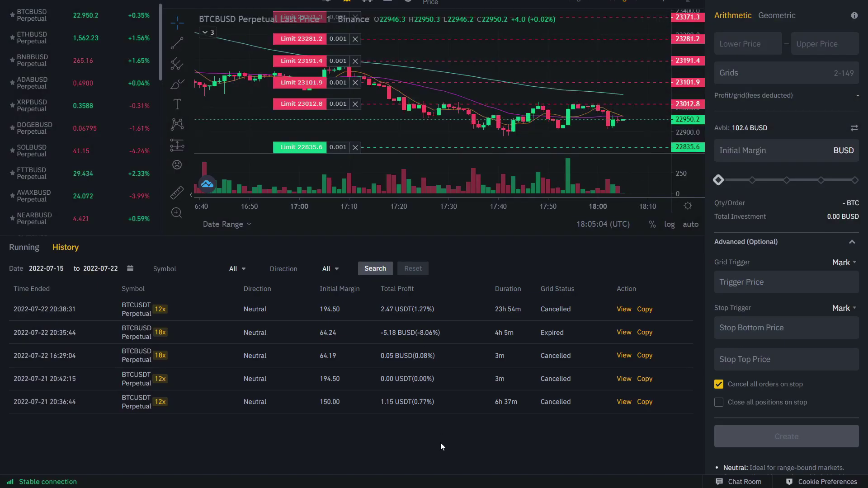
left_click(623, 311)
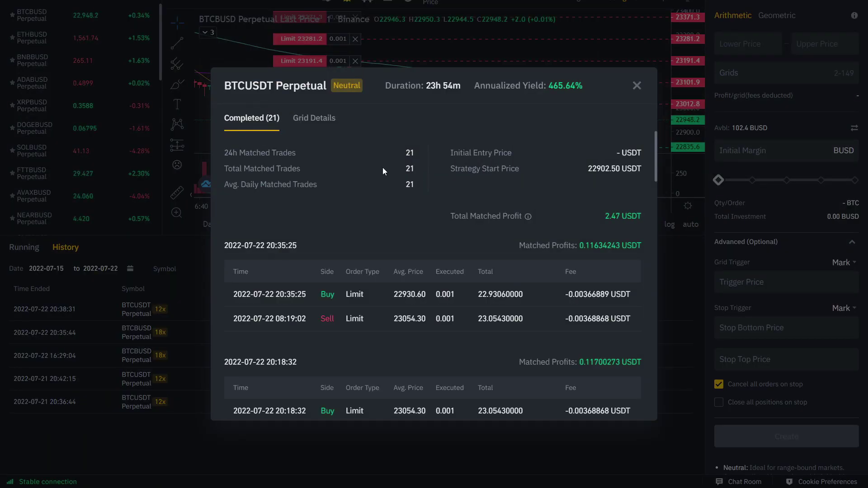
left_click(311, 119)
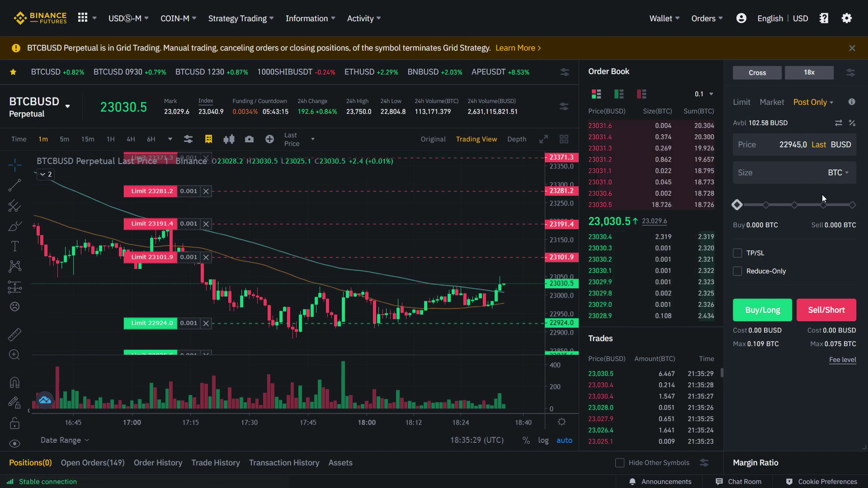
scroll(804, 184, "down", 1)
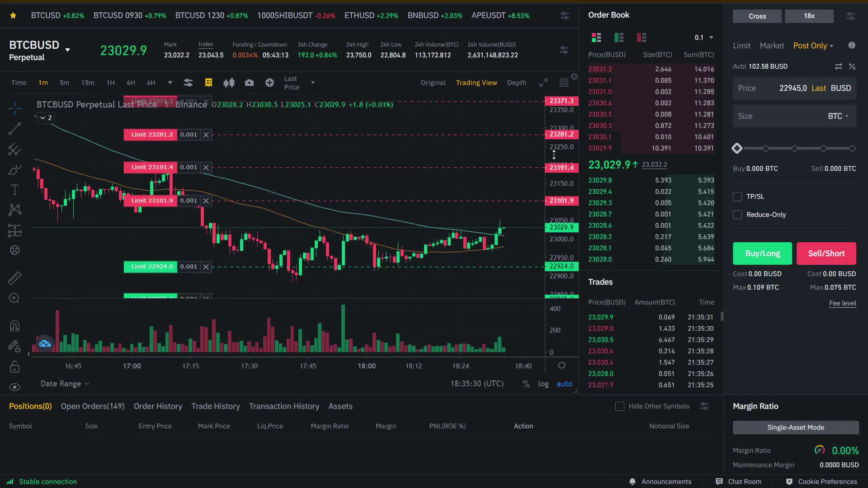
left_click_drag(565, 210, 566, 244)
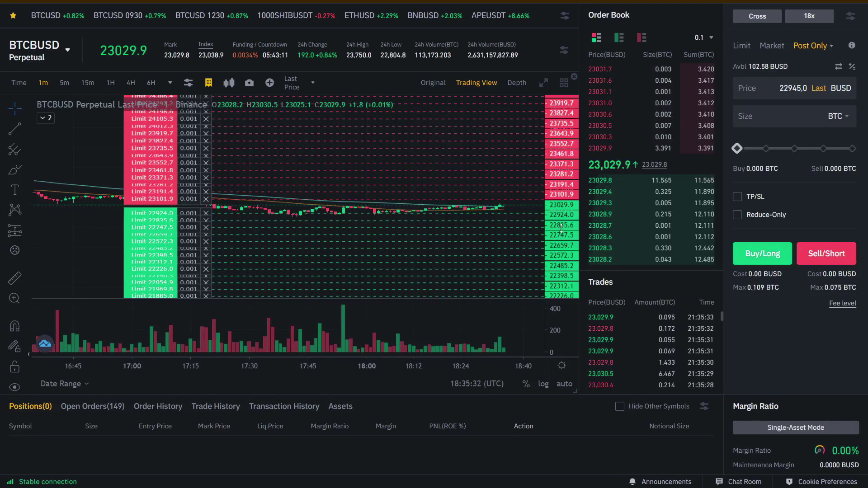
double_click(561, 185)
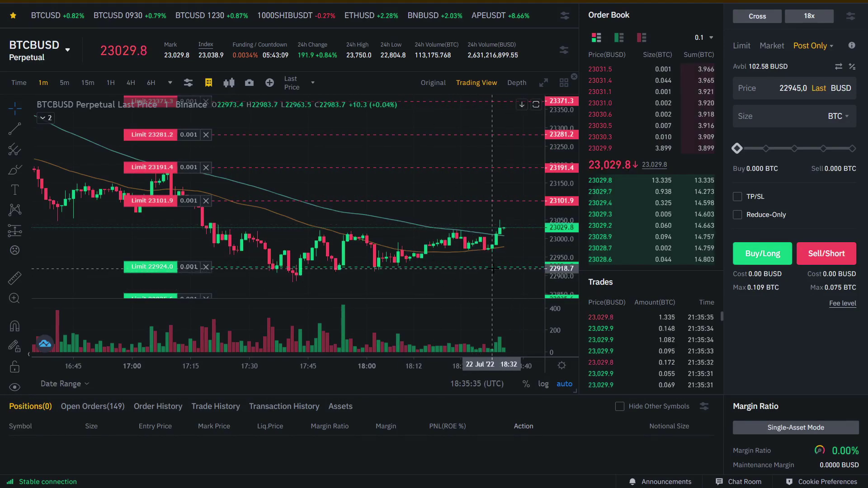
scroll(209, 425, "down", 3)
left_click(97, 294)
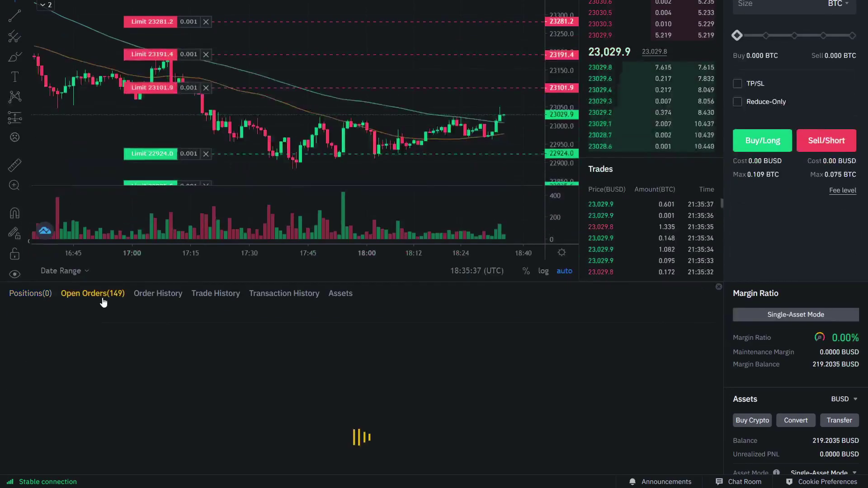
left_click(214, 295)
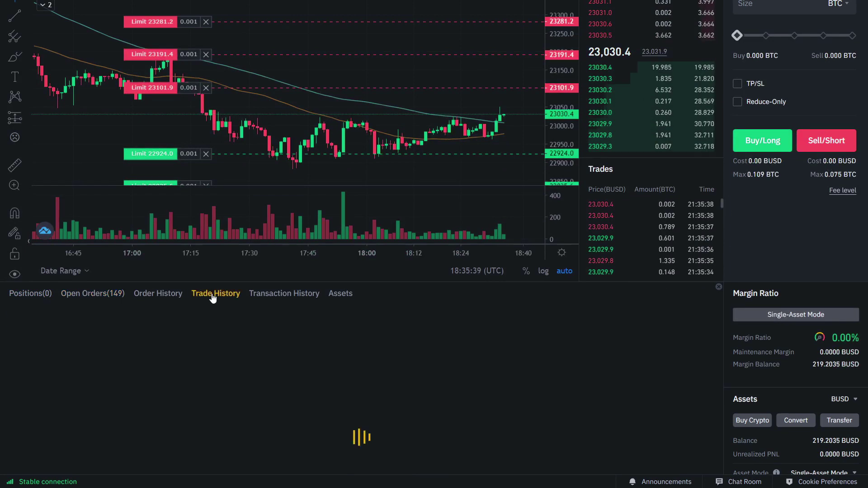
left_click(51, 311)
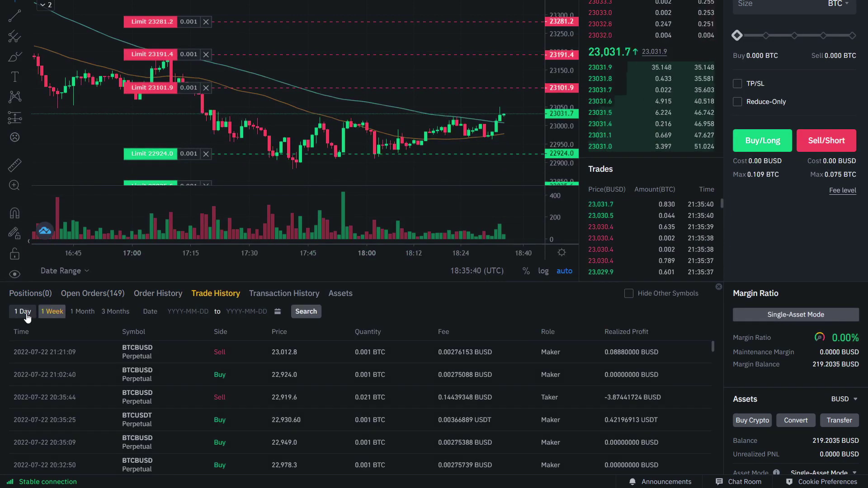
left_click(25, 313)
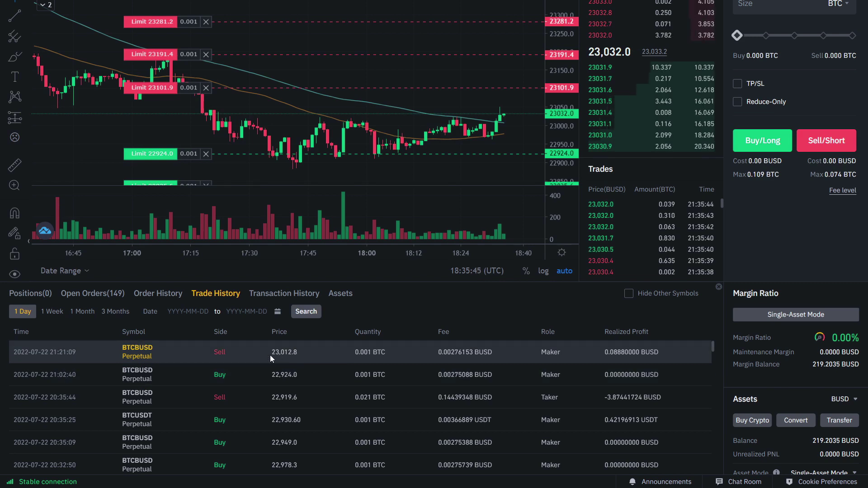
left_click(30, 293)
scroll(4, 385, "up", 4)
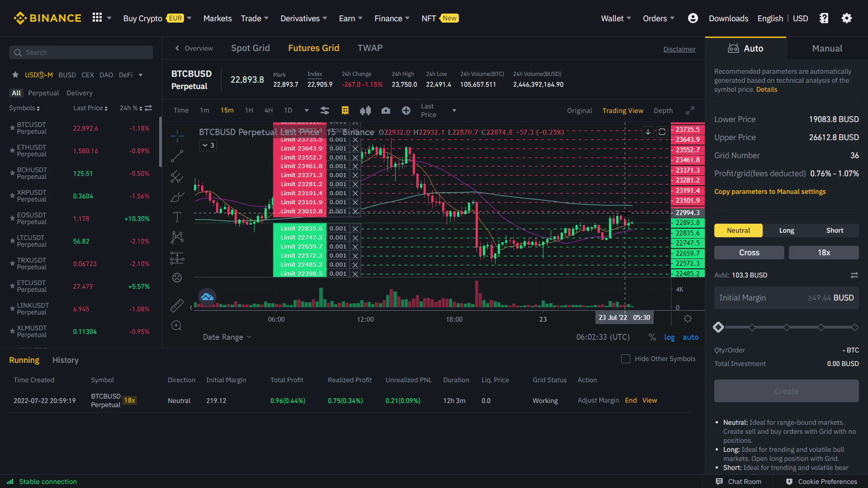
- Compress the chart's price scale so every BTCBUSD grid order level is visible
left_click_drag(680, 212, 683, 257)
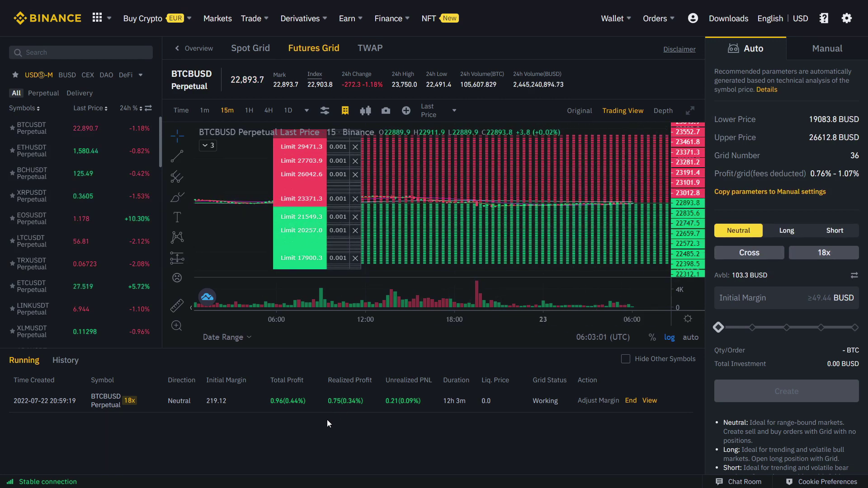
- Reset the chart to auto scale and view the running BTCBUSD grid's details
double_click(690, 222)
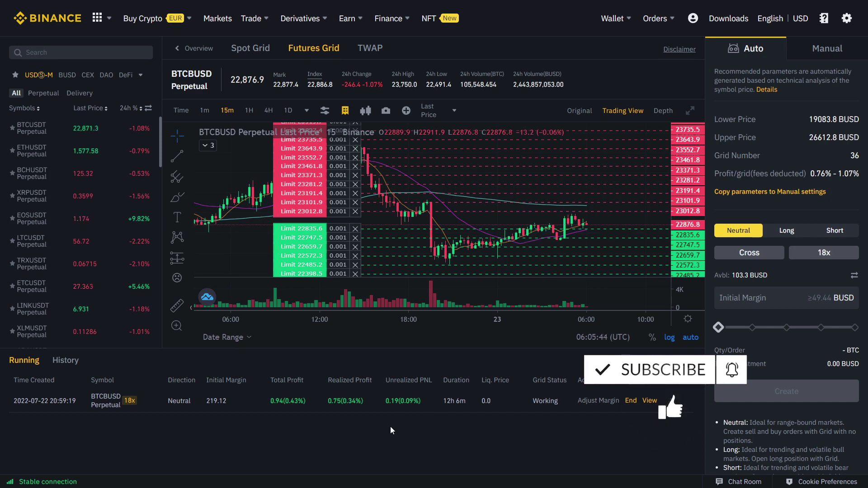
left_click(650, 401)
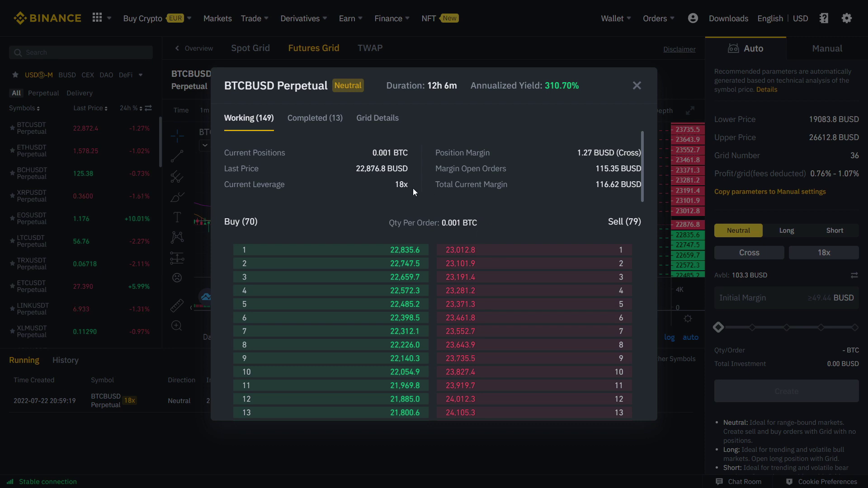
left_click(312, 120)
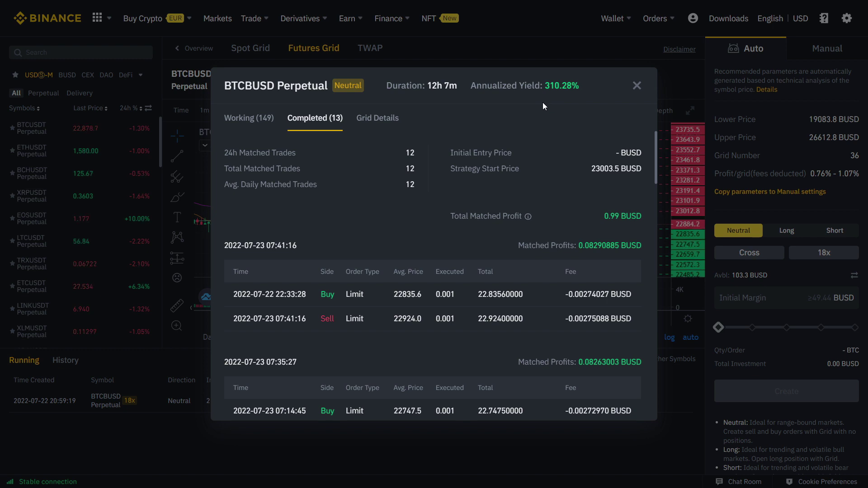
left_click(400, 125)
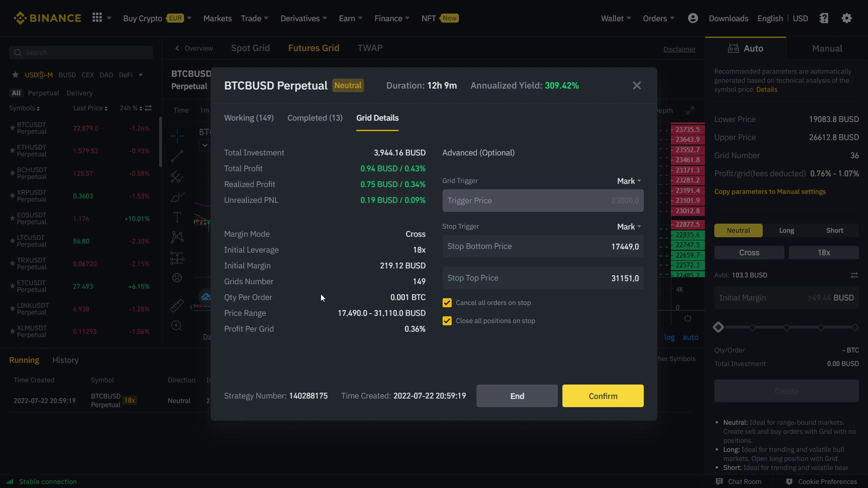
key("Escape")
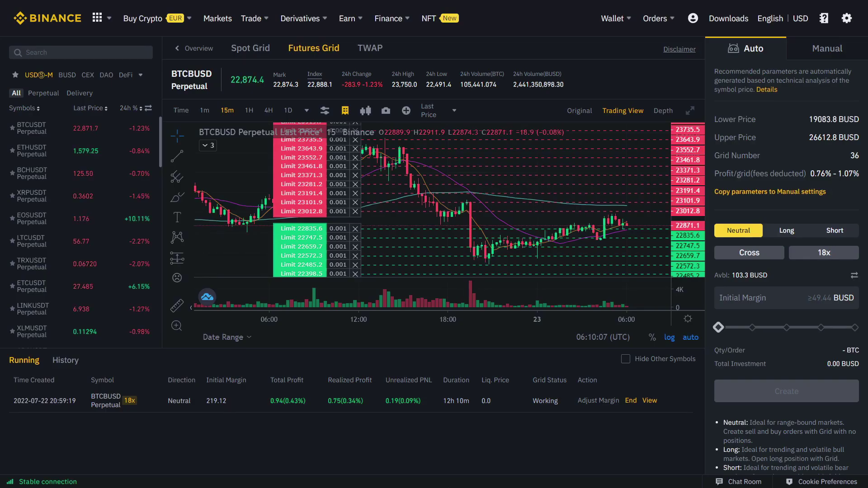
- Zoom the BTCBUSD chart's time axis in to cover fewer recent hours
scroll(466, 253, "up", 2)
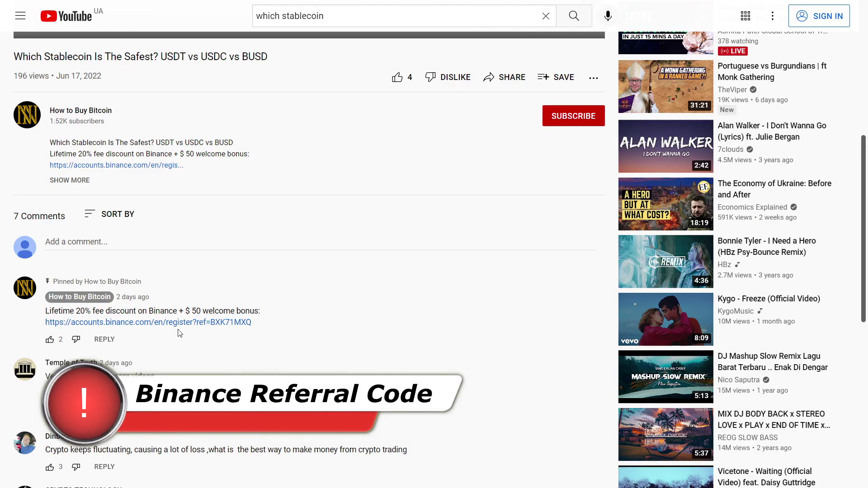
- Open the Binance referral signup link from the video's pinned comment
left_click(167, 324)
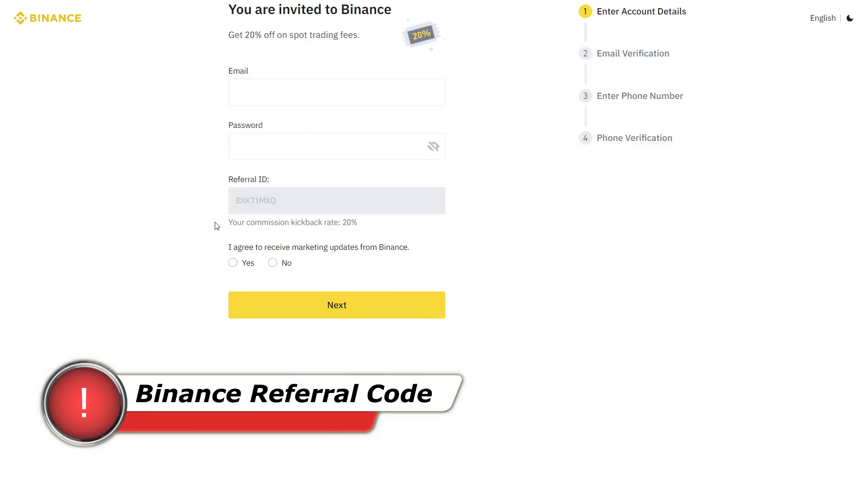
- Highlight the 20% commission kickback line on the signup form, then clear the highlight
left_click_drag(229, 223, 359, 231)
left_click(385, 233)
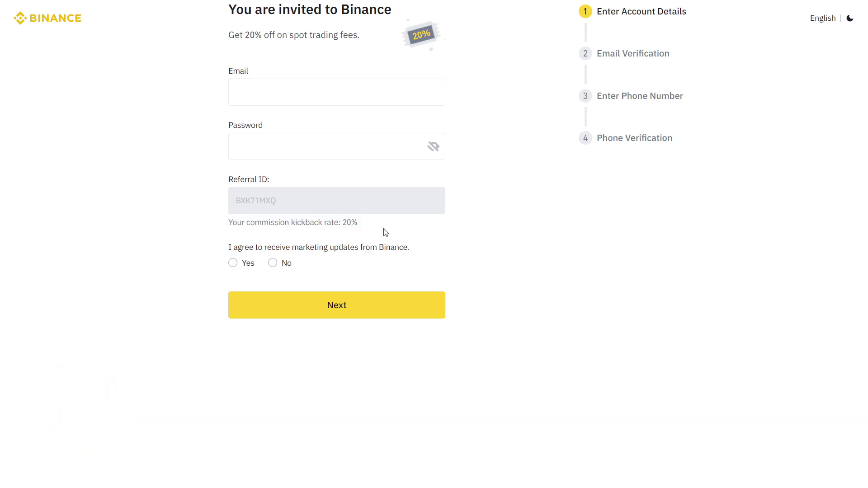